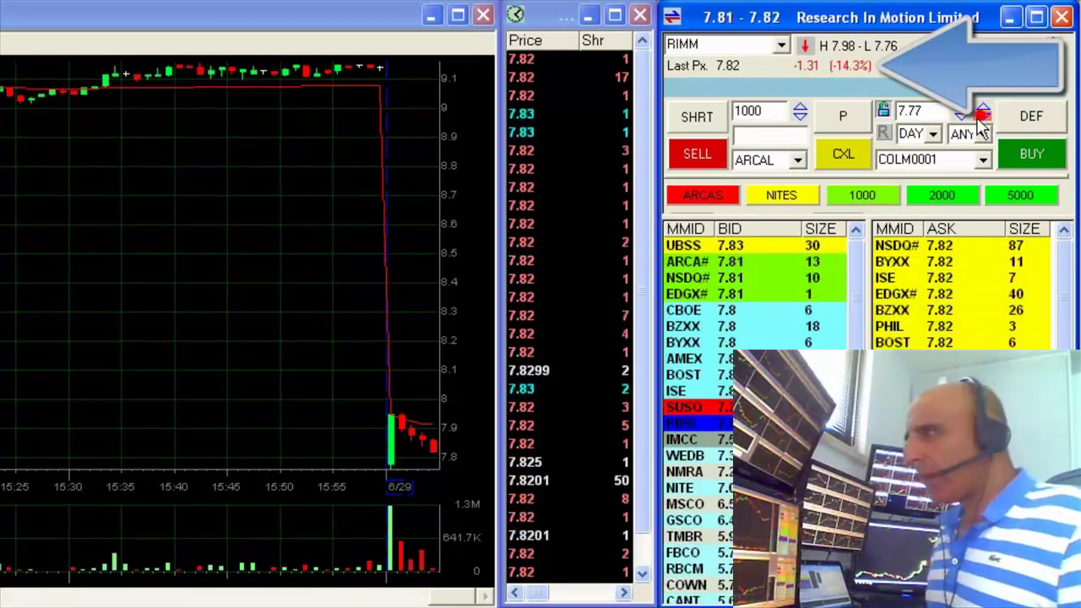
Sell short 2000 RIMM shares through ARCAL with a 7.77 limit and load the open position size into the order
left_click(941, 194)
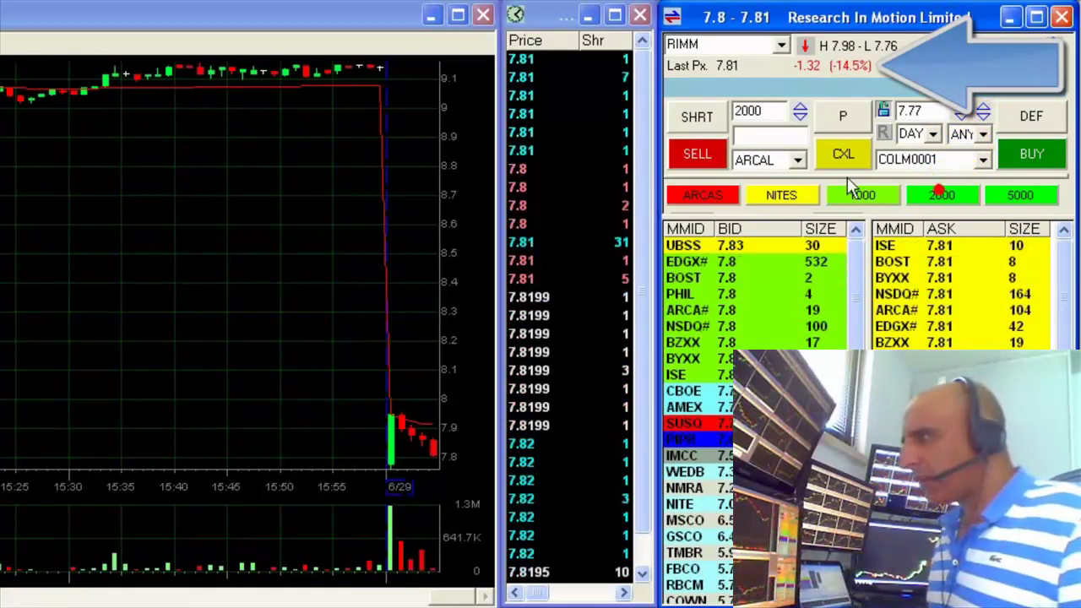
left_click(690, 115)
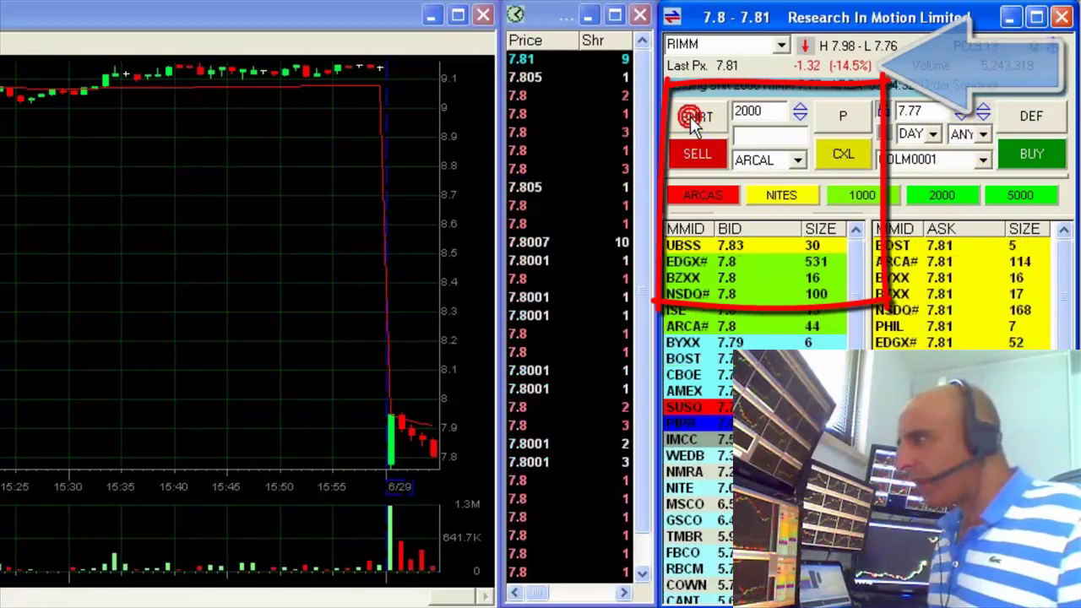
left_click(844, 118)
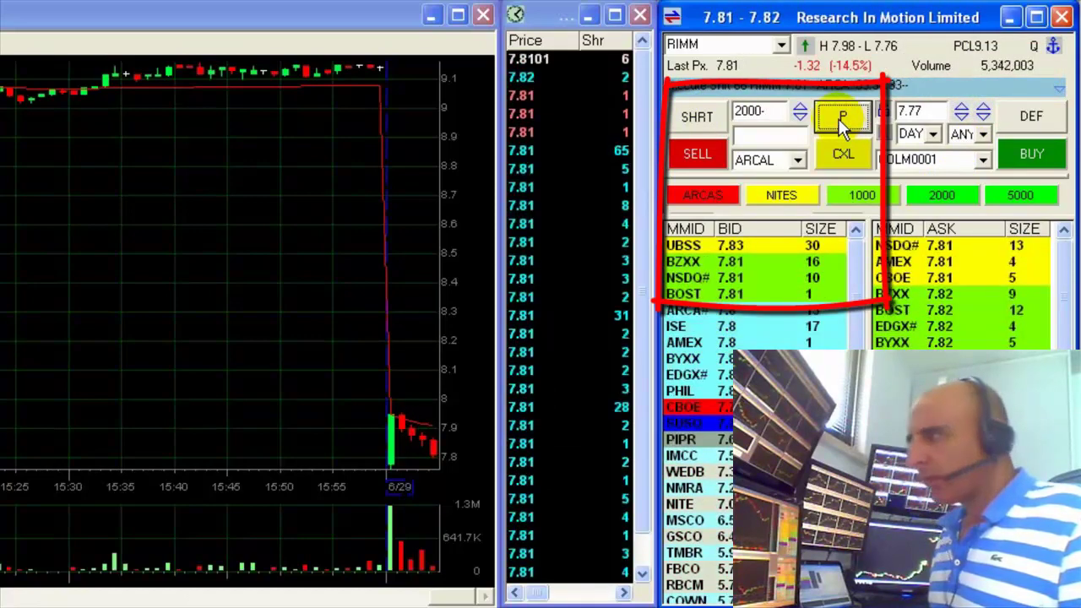
Bring the Account Manager into view over the chart and load NKE in the order window
left_click_drag(0, 73, 76, 30)
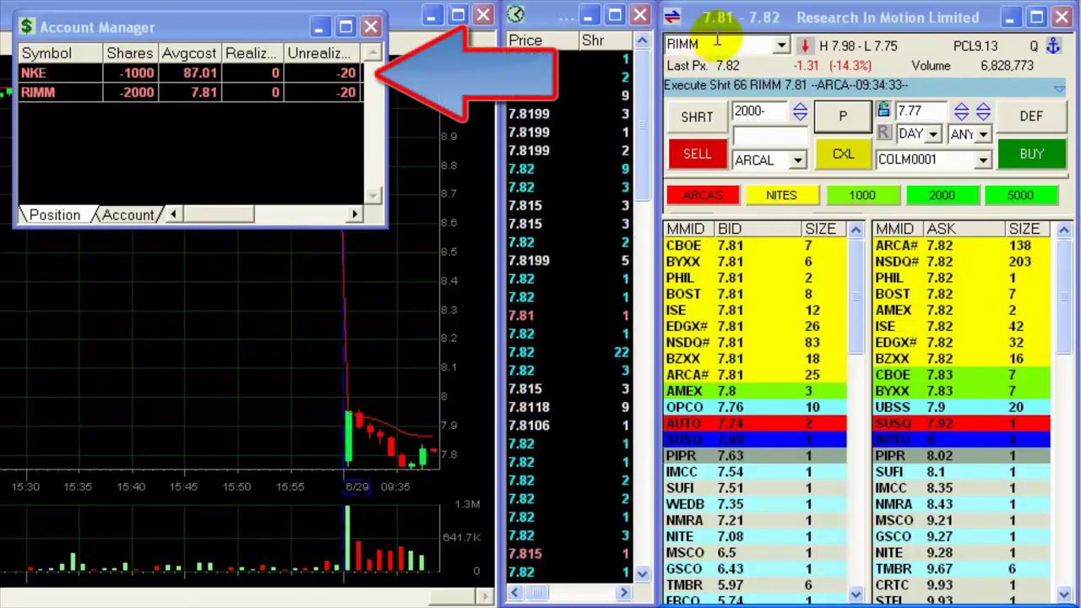
left_click(718, 45)
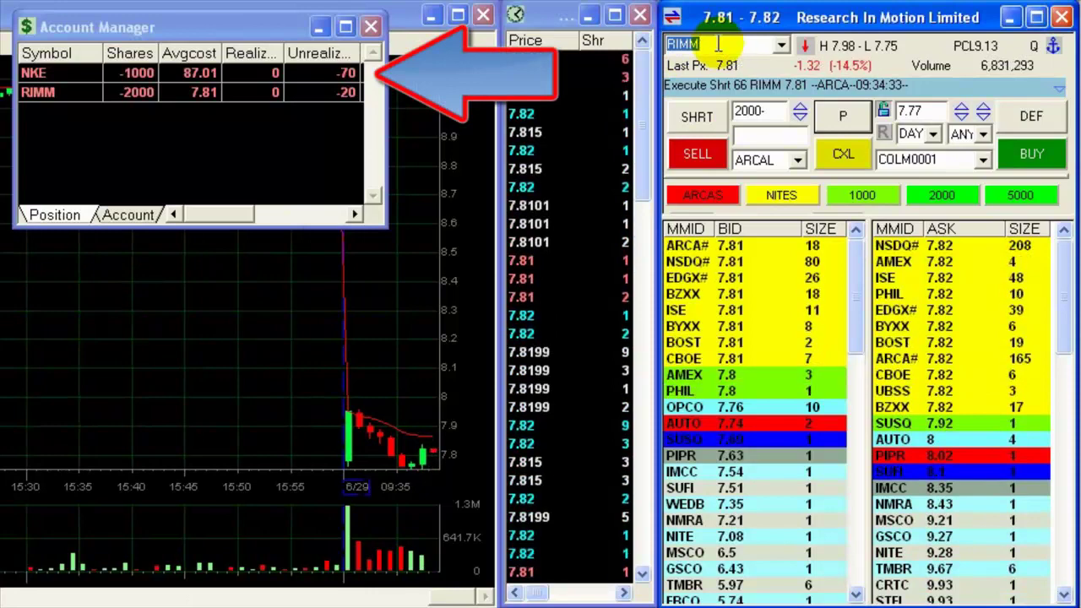
type("NKE")
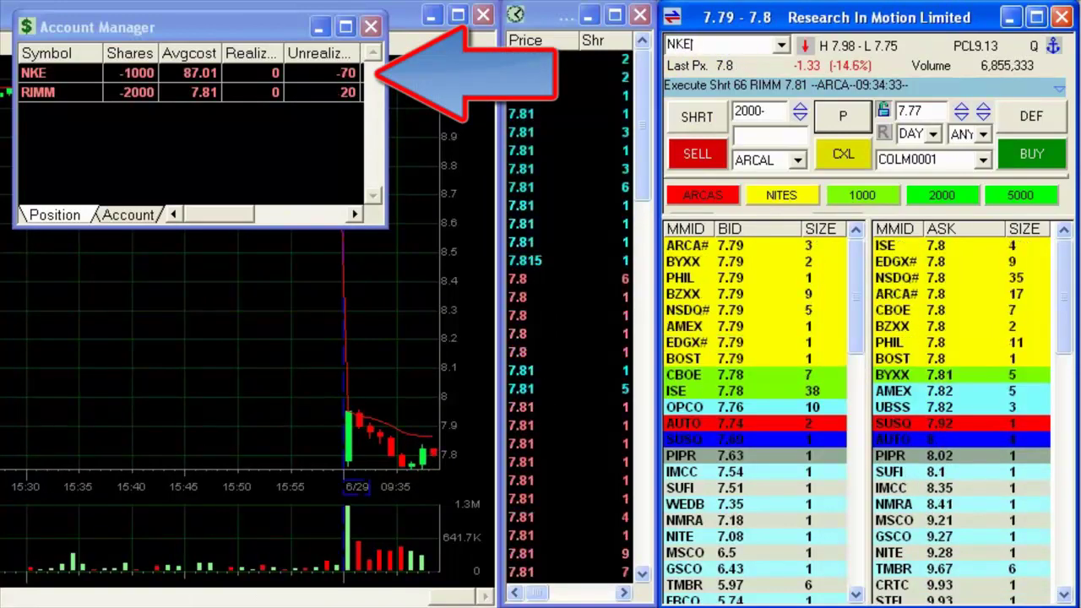
key("Return")
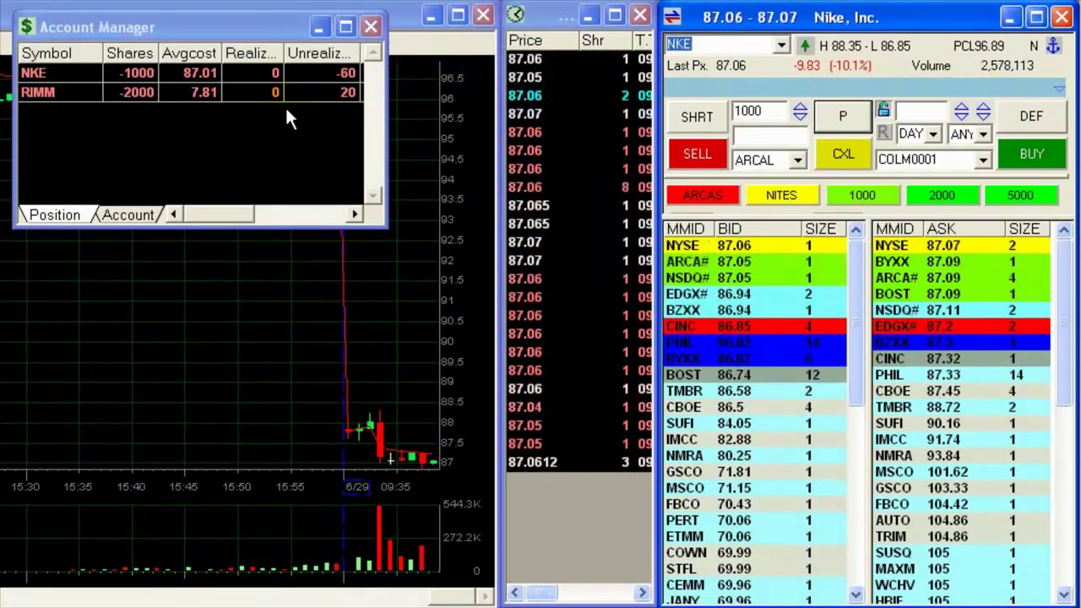
Check the NKE position's unrealized result and average cost, and move the Account Manager off the chart
left_click(320, 73)
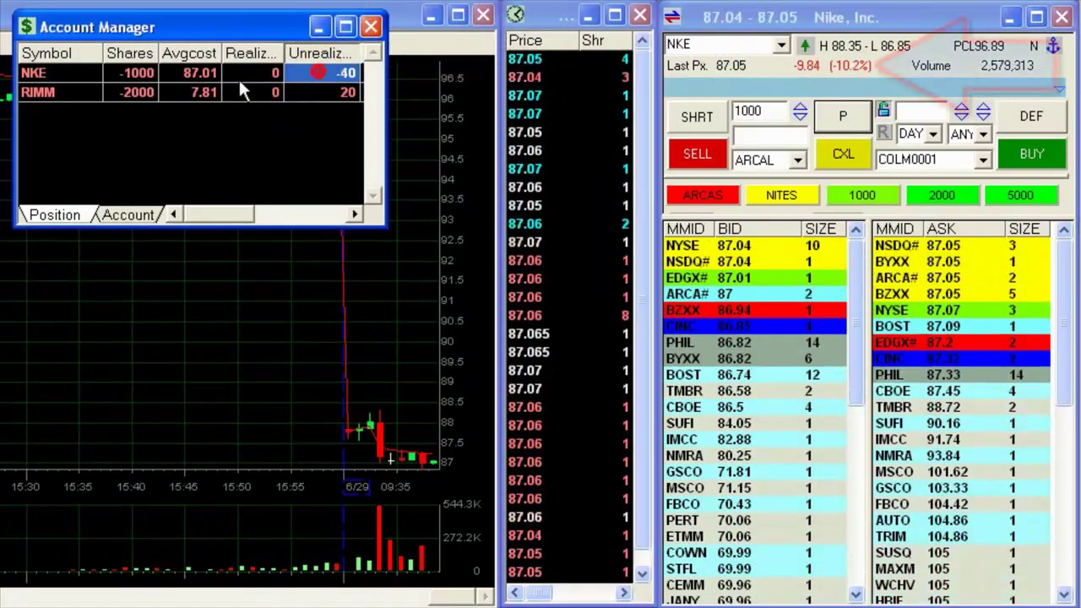
left_click(190, 74)
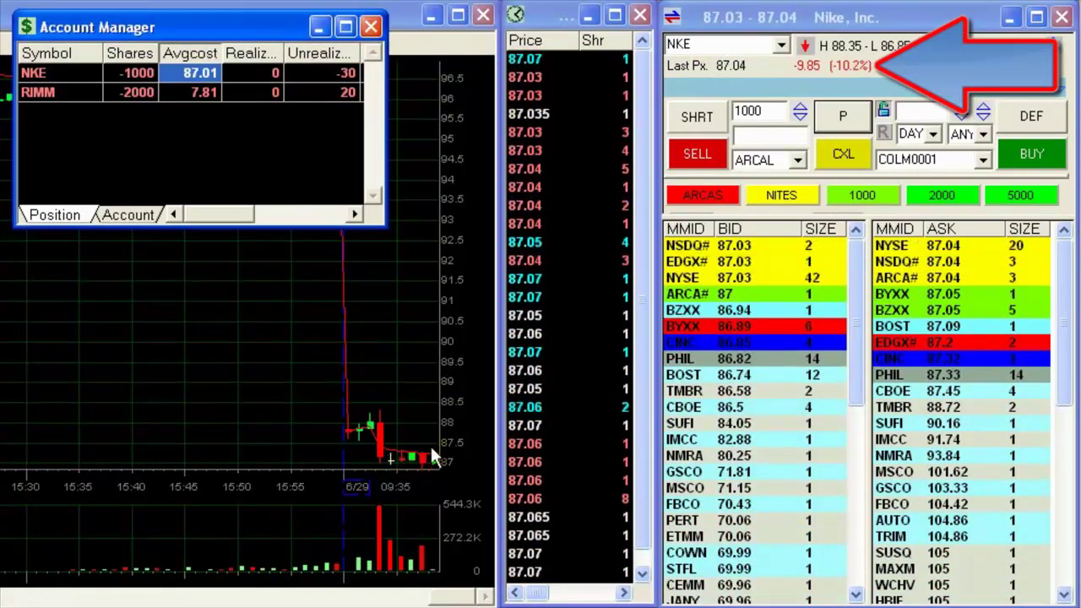
left_click_drag(230, 38, 190, 0)
left_click(284, 457)
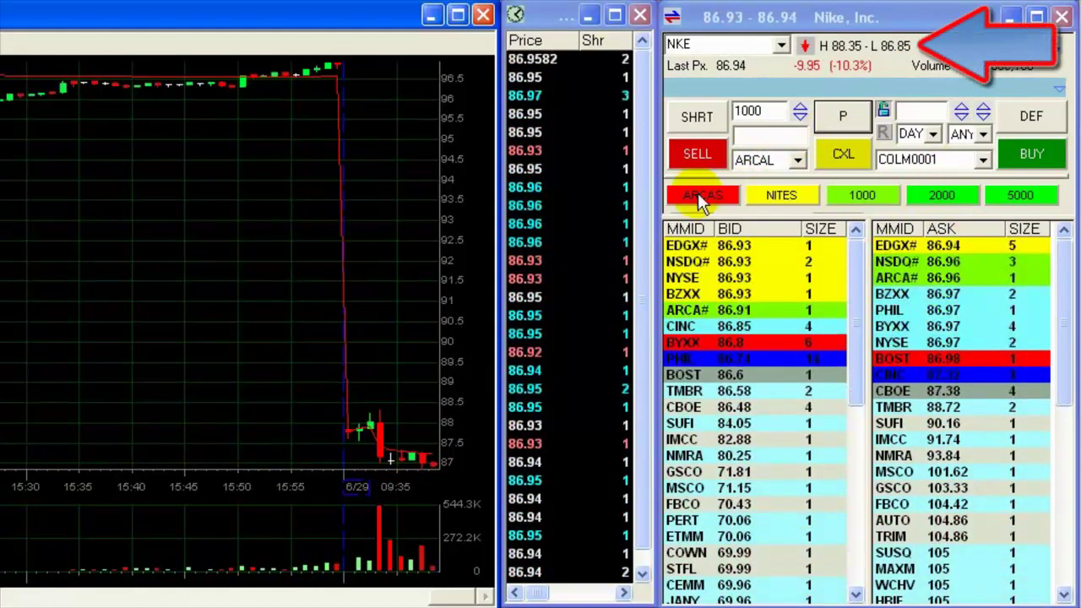
Switch the NKE order route to ARCAS and bring the Account Manager back over the chart
left_click(698, 193)
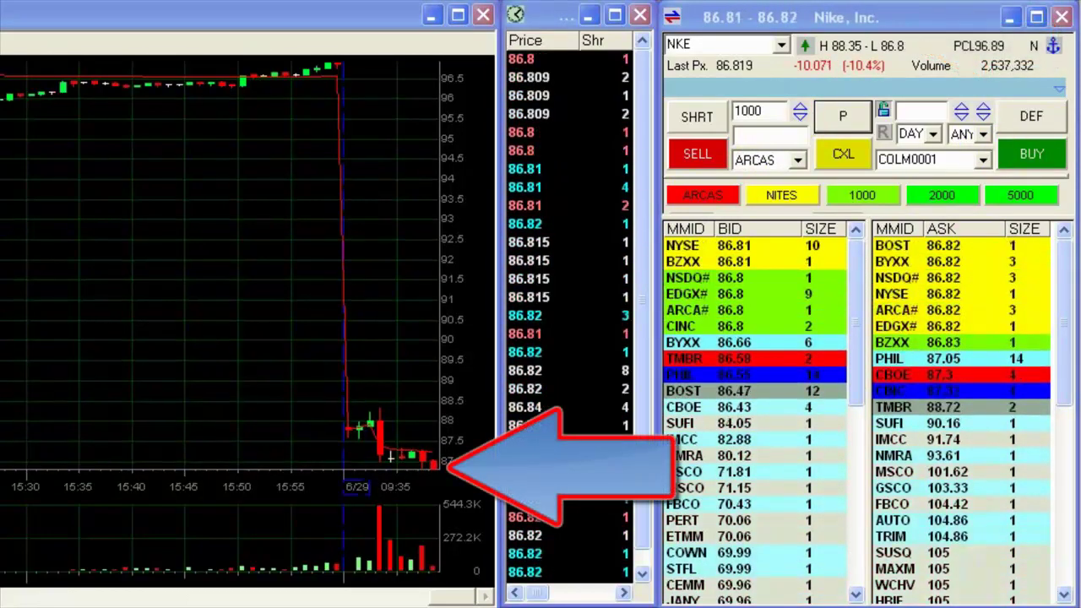
left_click(681, 45)
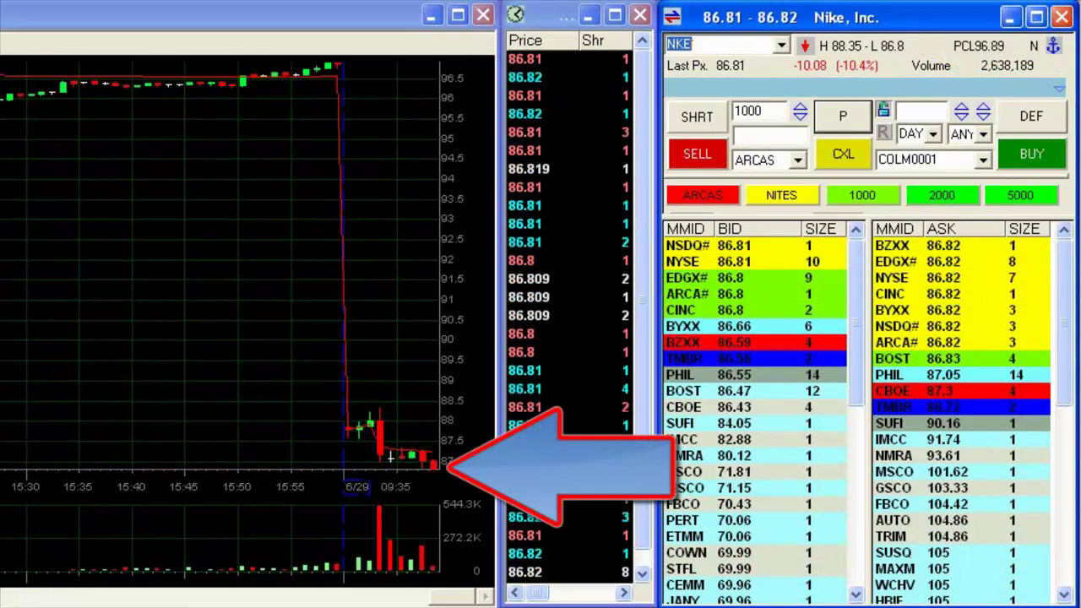
left_click_drag(0, 0, 54, 22)
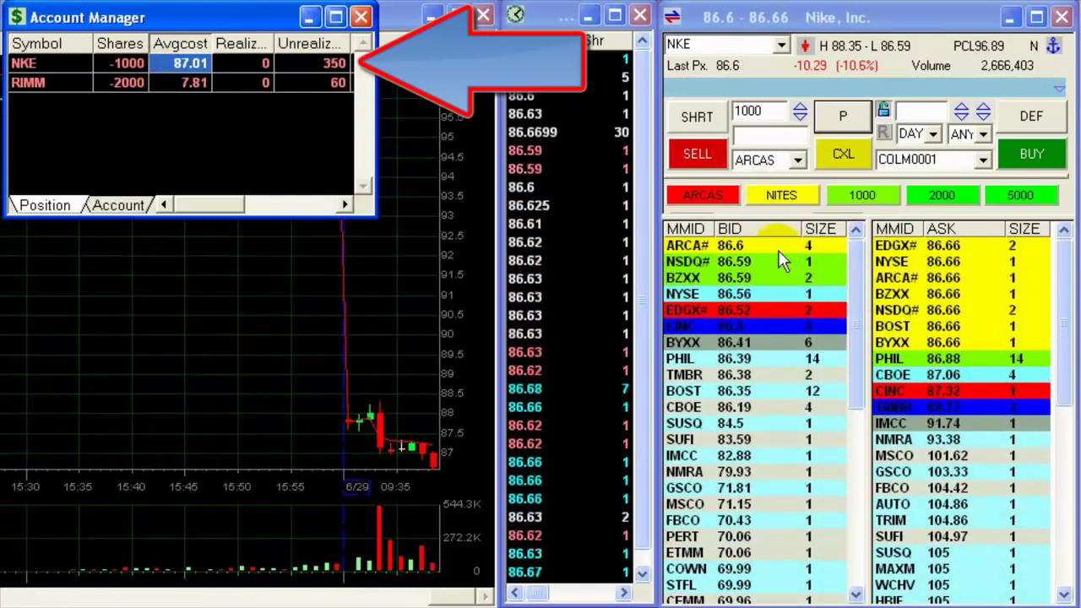
left_click(775, 245)
left_click(984, 110)
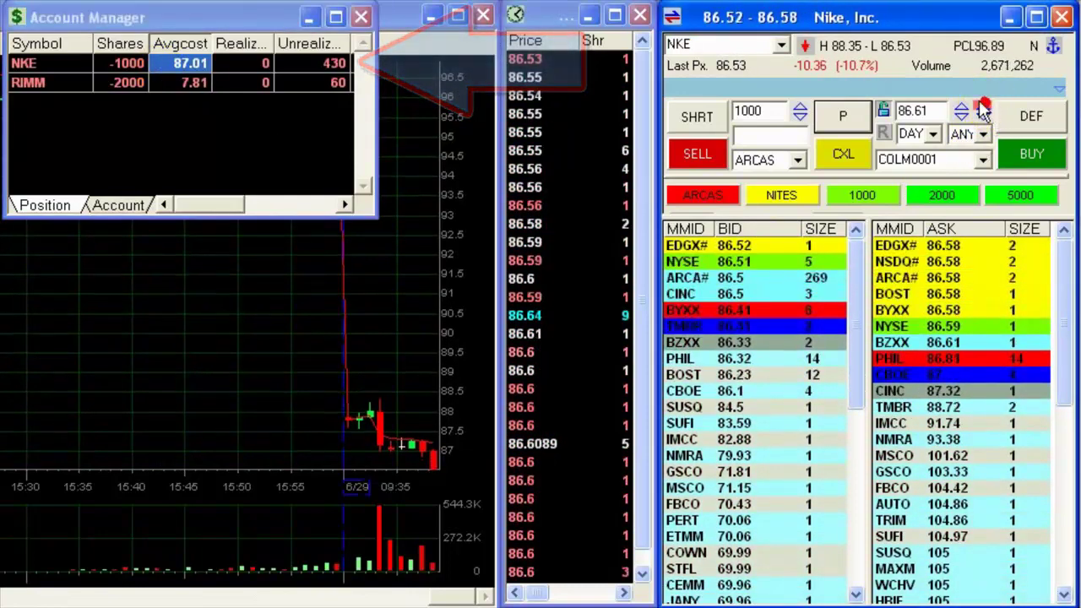
left_click(800, 116)
left_click(800, 117)
left_click(1027, 115)
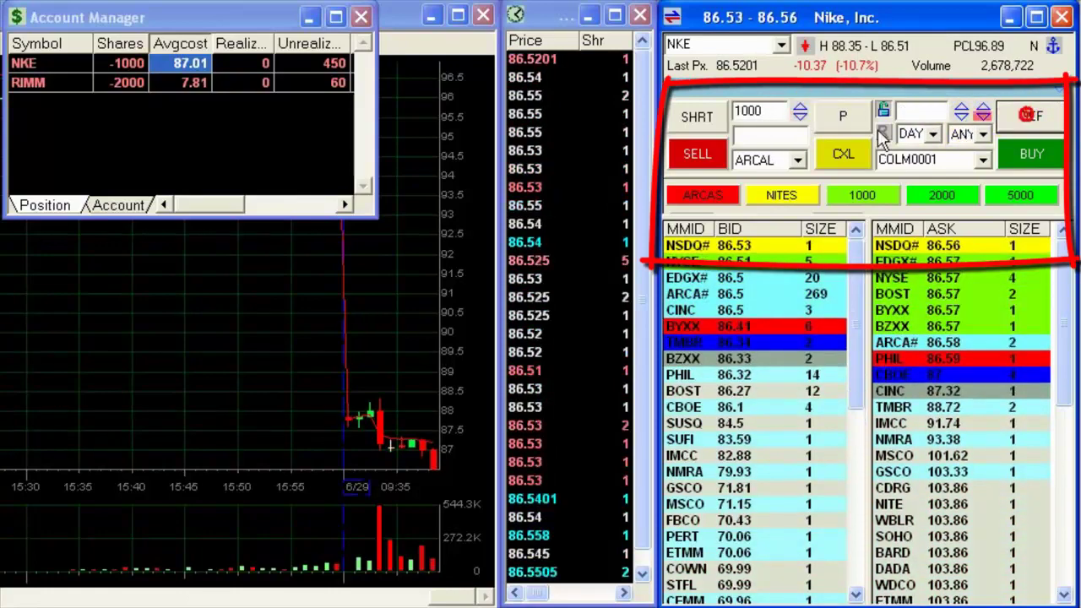
Buy back 700 NKE shares through ARCAL with an 86.54 limit, reload the position size, and check the realized and unrealized results
left_click(963, 111)
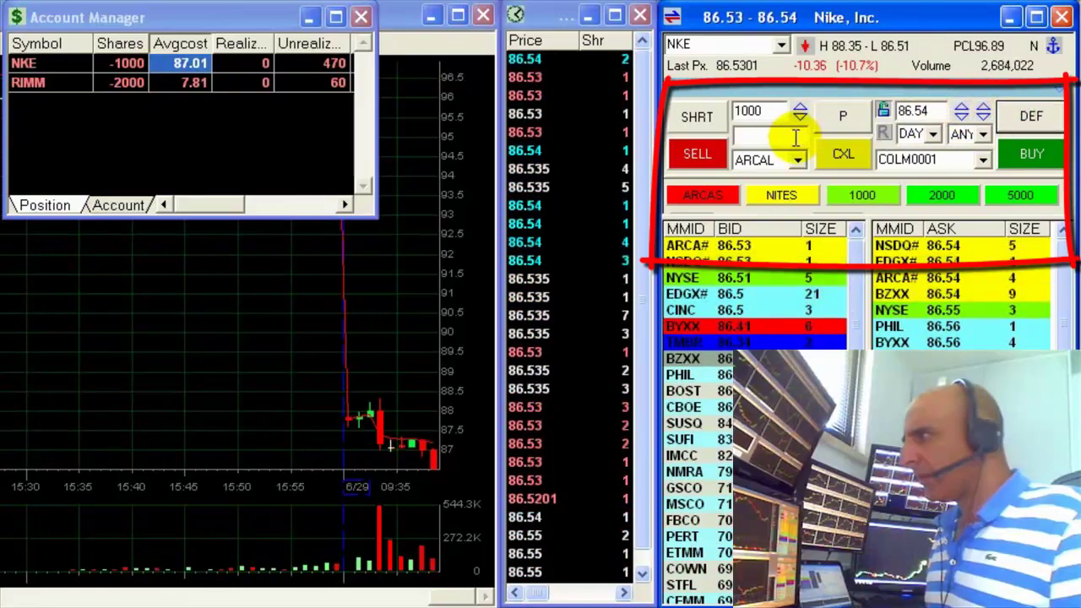
left_click(800, 118)
left_click(800, 118)
left_click(800, 118)
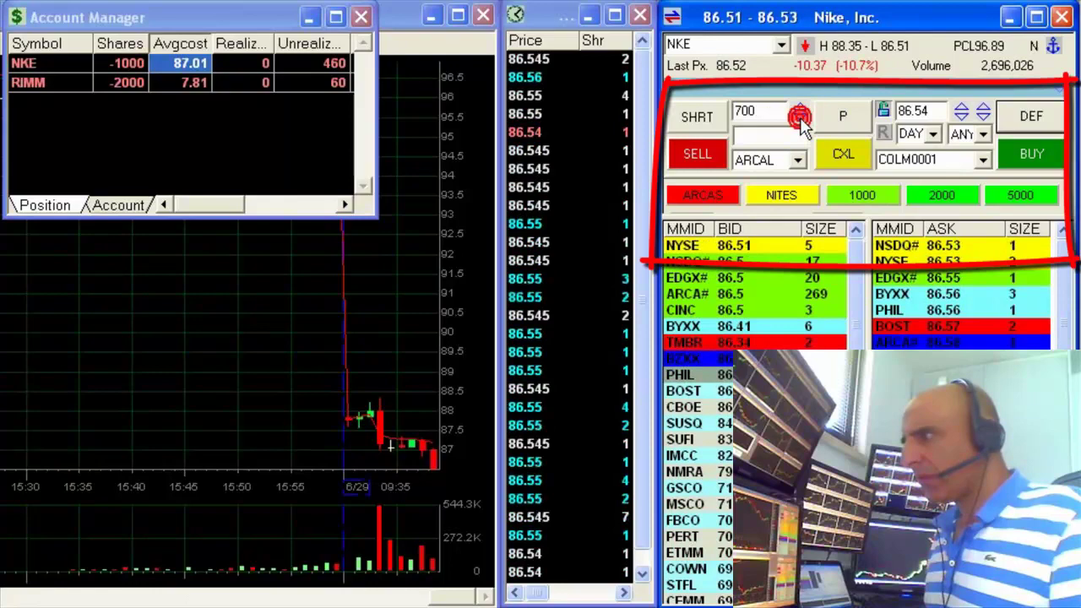
left_click(1024, 152)
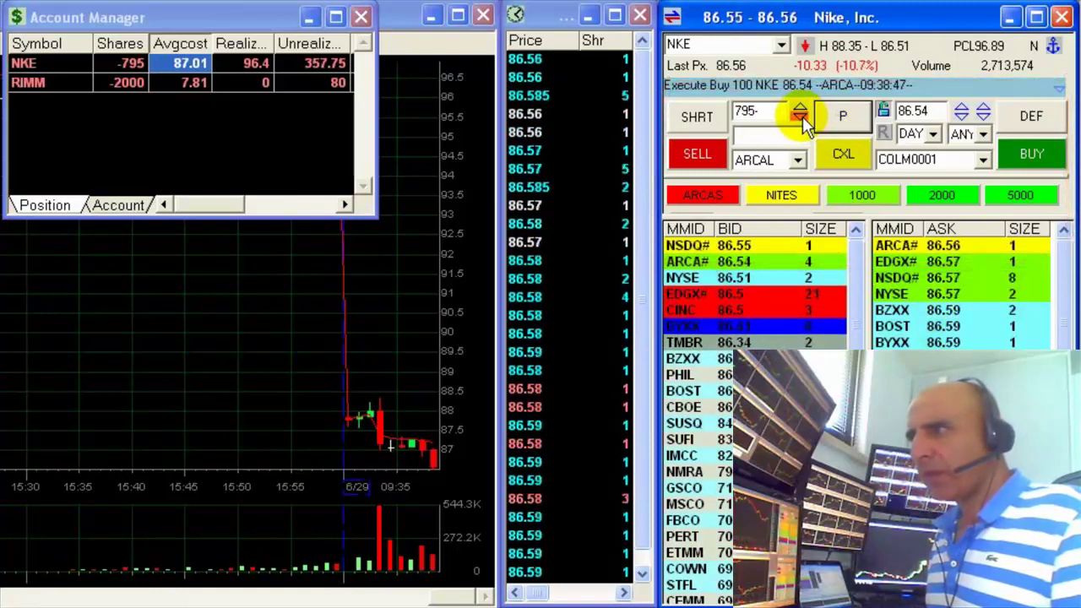
left_click(845, 117)
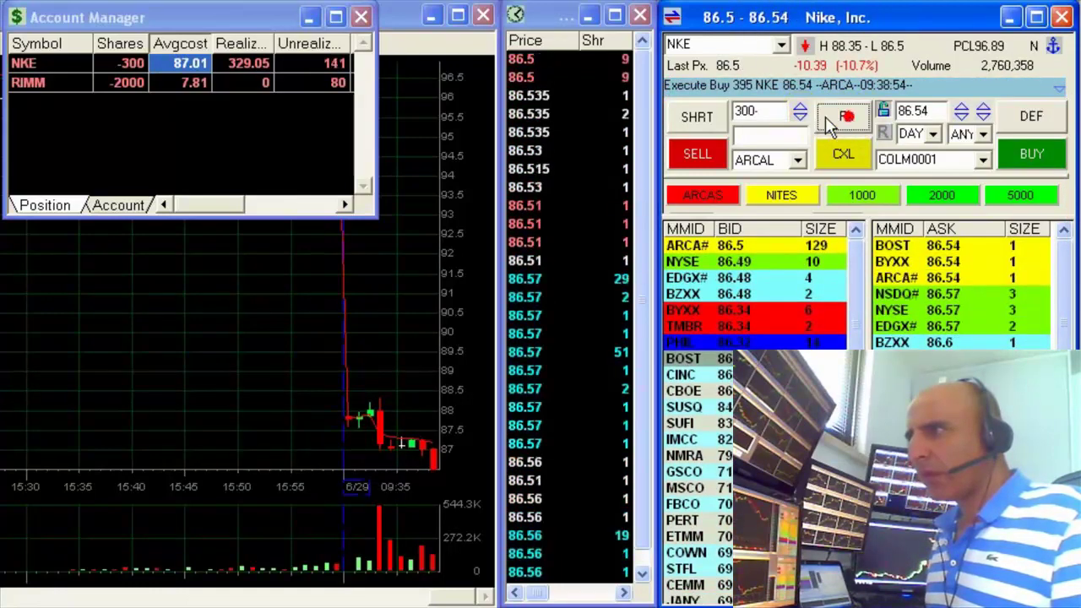
left_click(254, 63)
left_click(290, 62)
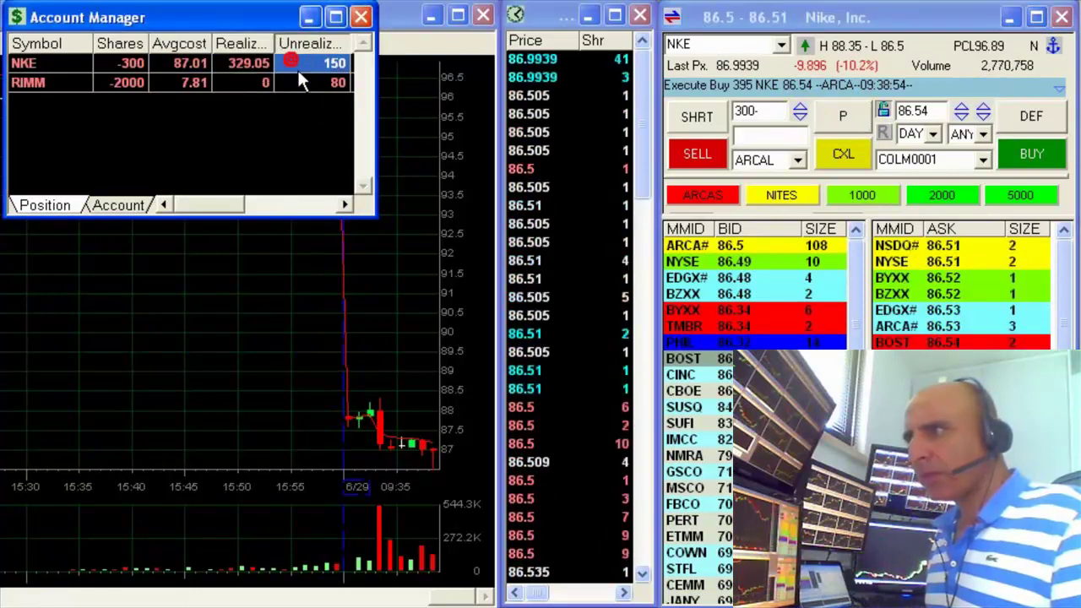
Buy back the remaining 300 NKE shares with an 86.84 limit and reload the position size
left_click(841, 117)
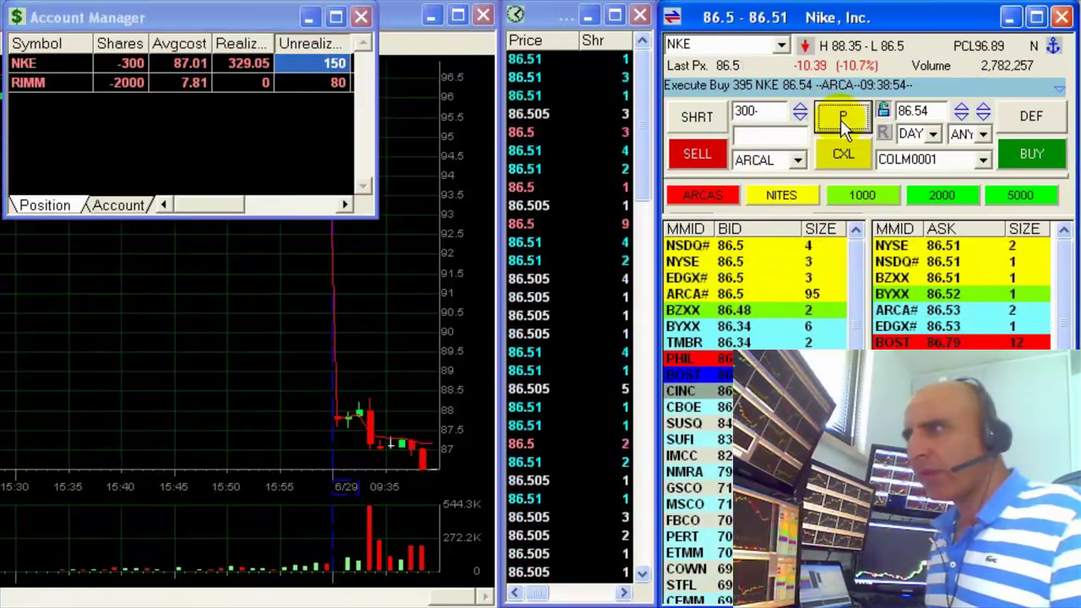
left_click(961, 111)
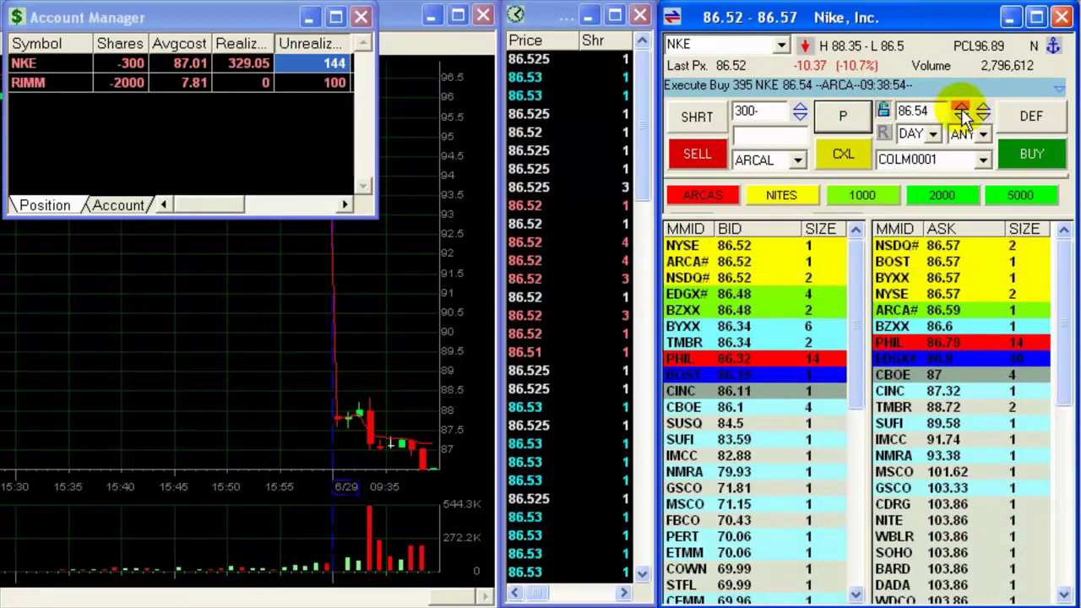
left_click(962, 110)
left_click(963, 110)
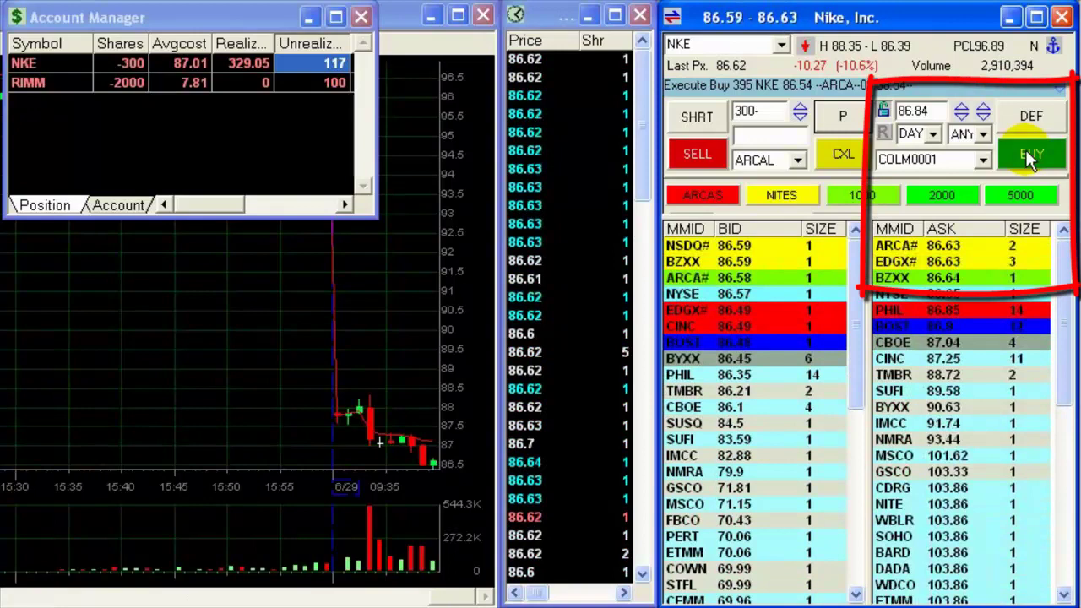
left_click(1031, 159)
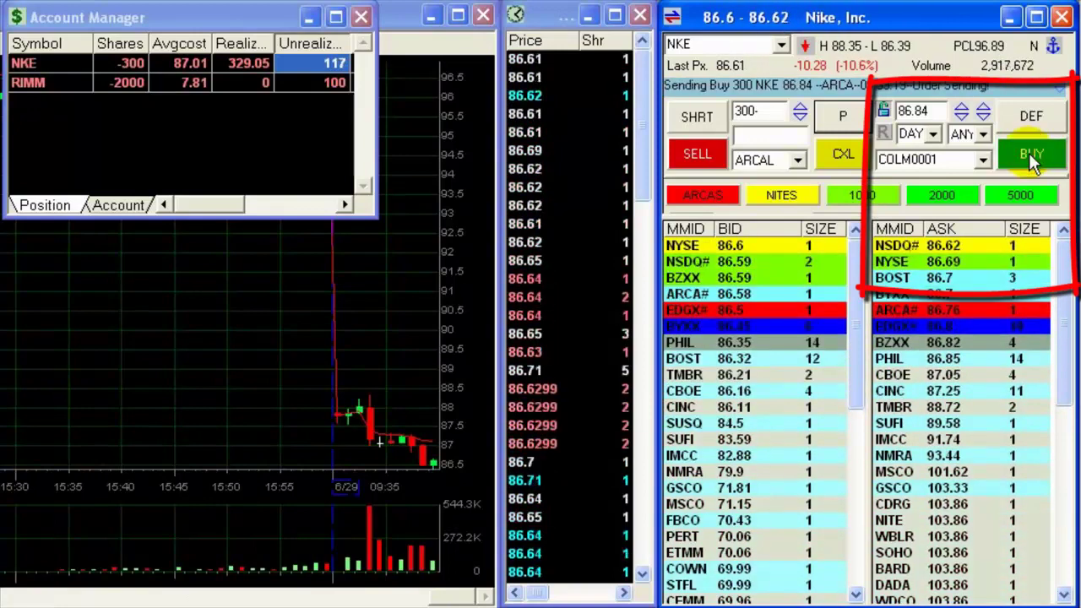
left_click(849, 116)
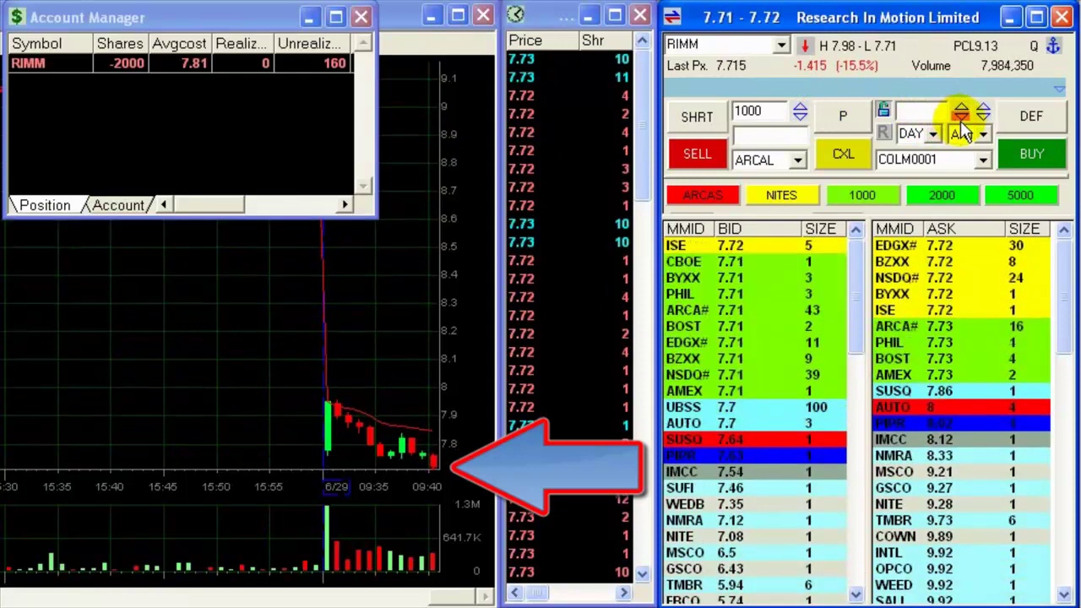
Place an ARCAL buy order for 1000 RIMM shares with a 7.69 limit to cover half of the short
left_click(961, 114)
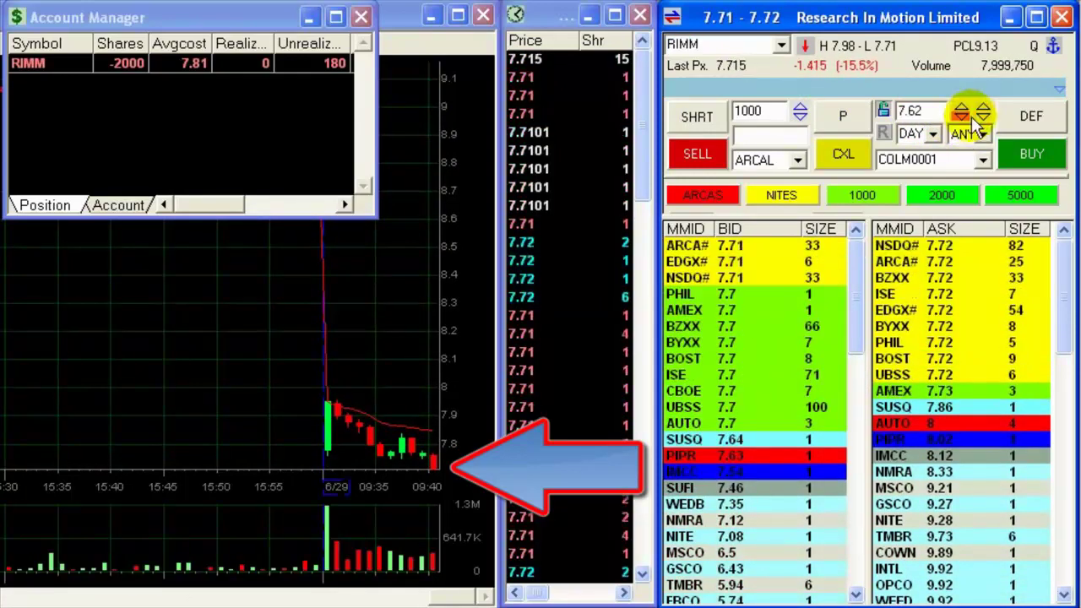
left_click(987, 106)
left_click(985, 108)
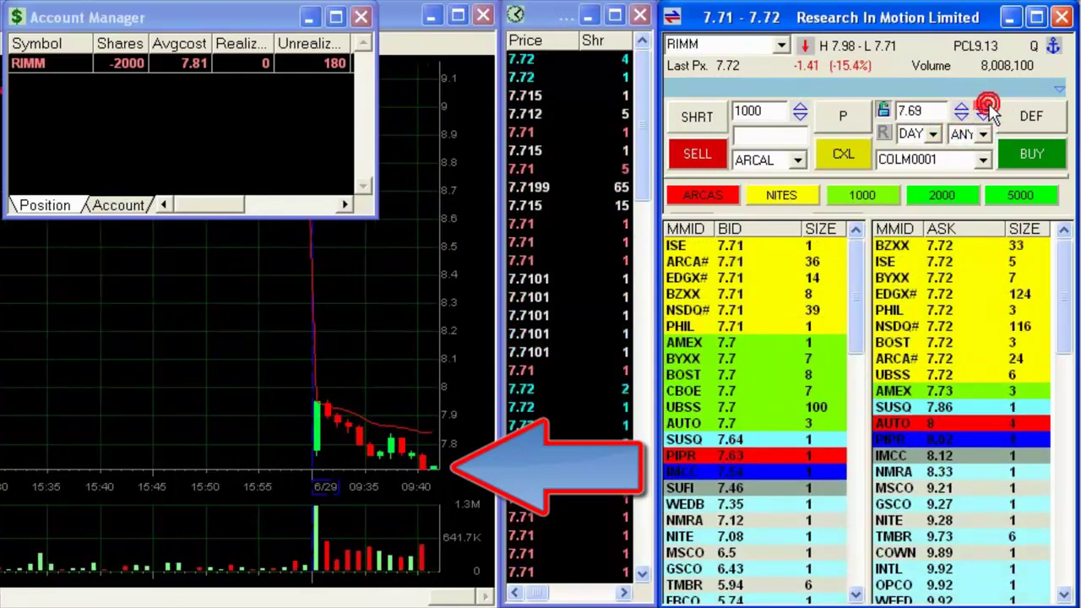
left_click(1031, 156)
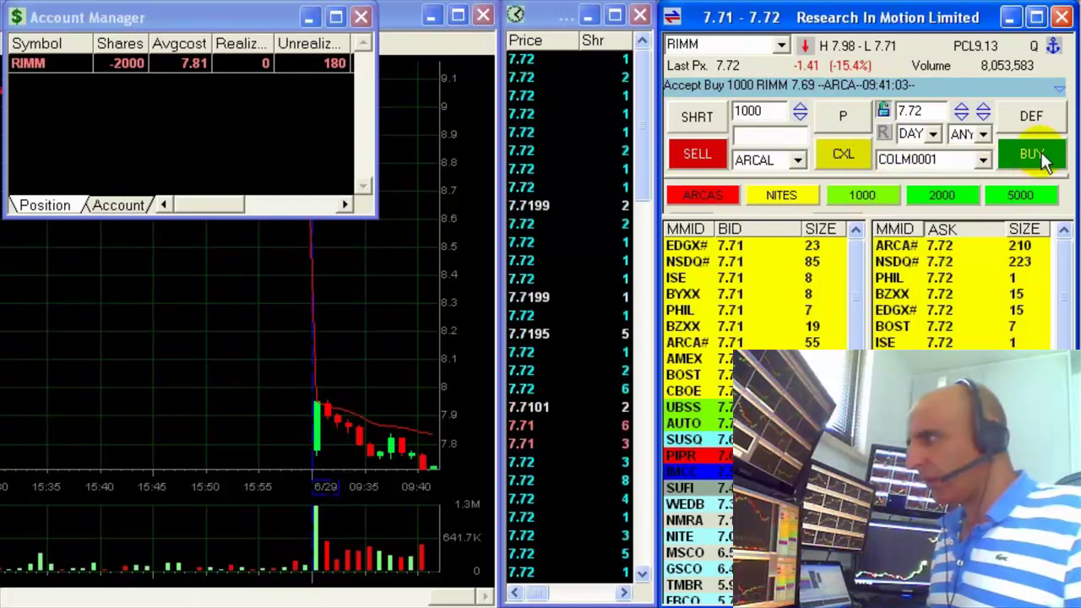
Buy back 1000 RIMM shares with a 7.73 limit and reload the position size
left_click(983, 107)
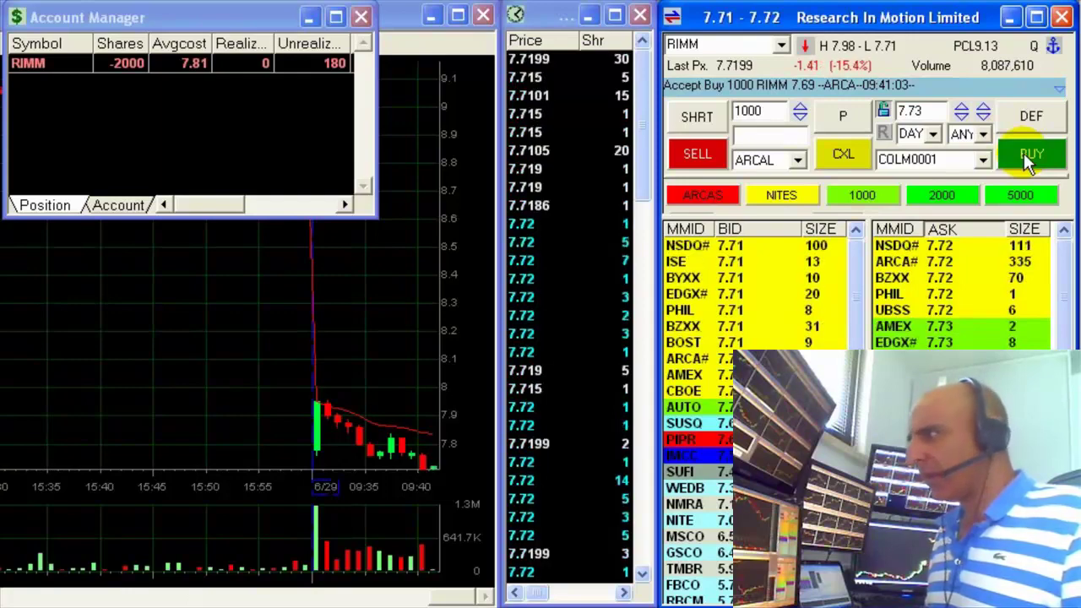
left_click(1025, 156)
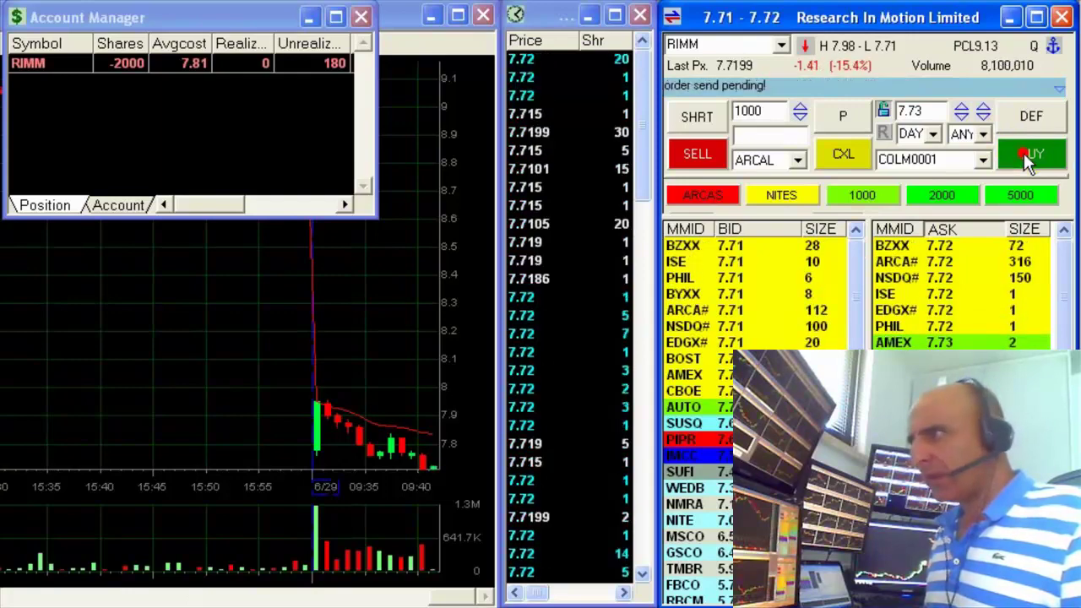
left_click(849, 119)
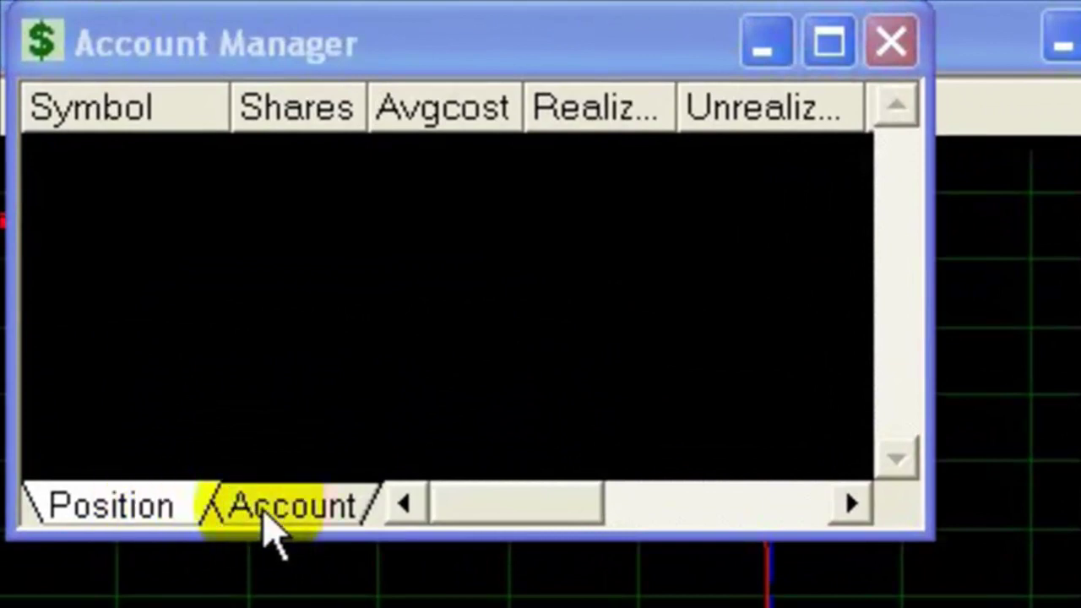
View the account totals in the Account Manager and examine the realized result
left_click(267, 511)
left_click(442, 154)
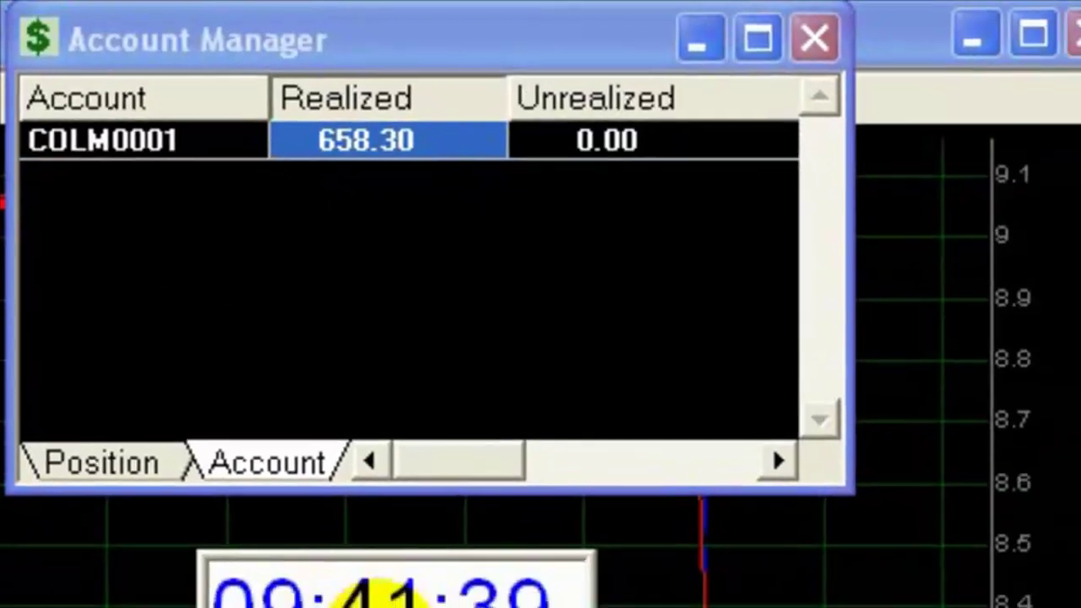
left_click(321, 535)
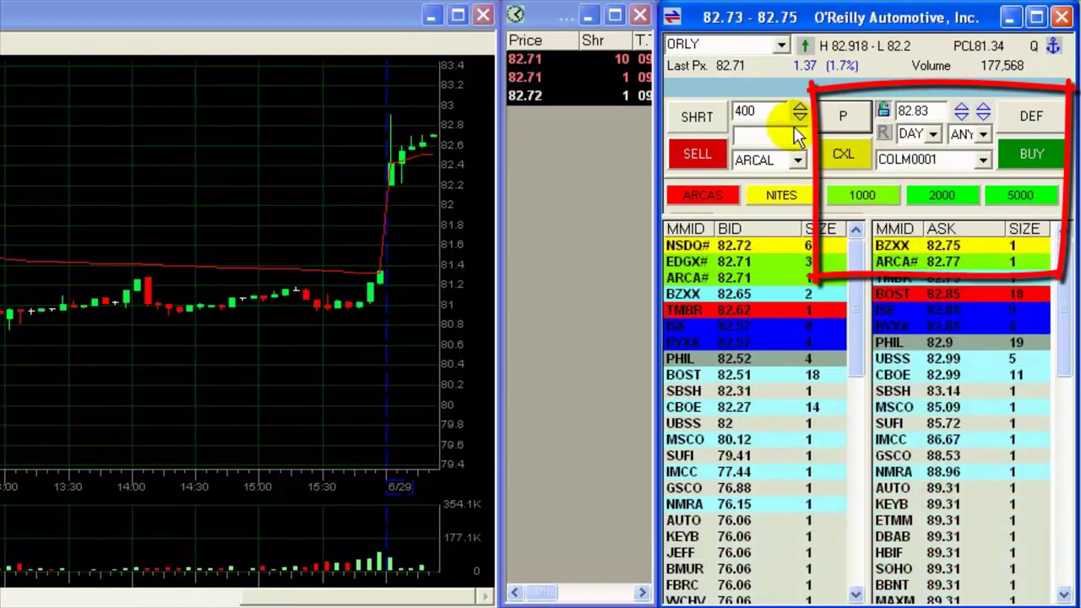
Buy 400 ORLY shares through ARCAL with an 82.83 limit and load the open position size
left_click(1028, 155)
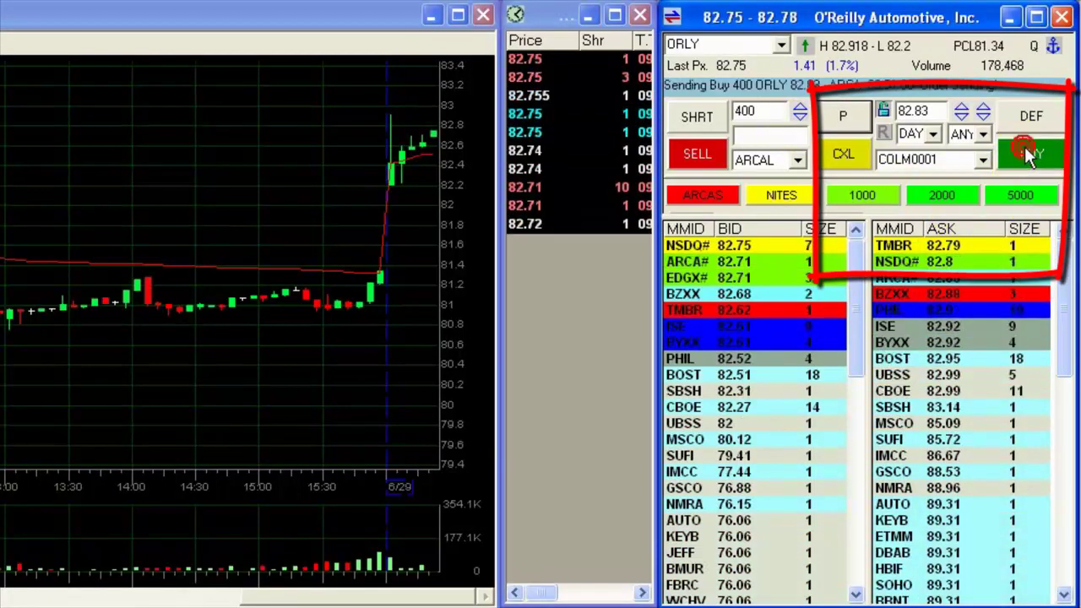
left_click(840, 116)
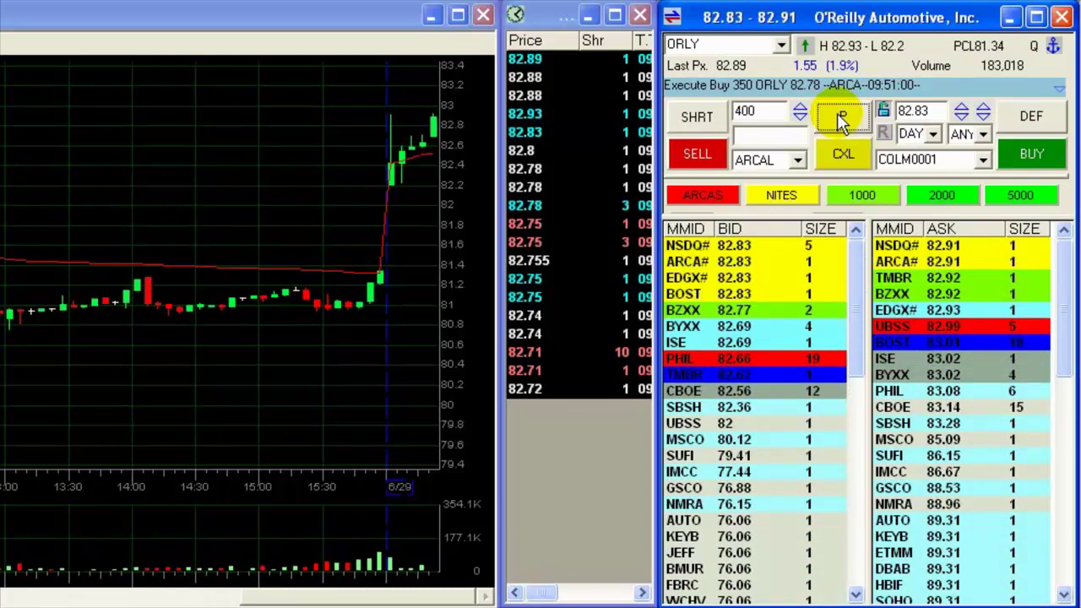
Sell 300 ORLY shares through ARCAL with an 82.63 limit and close the remaining 100 shares with an 83.15 limit
left_click(837, 113)
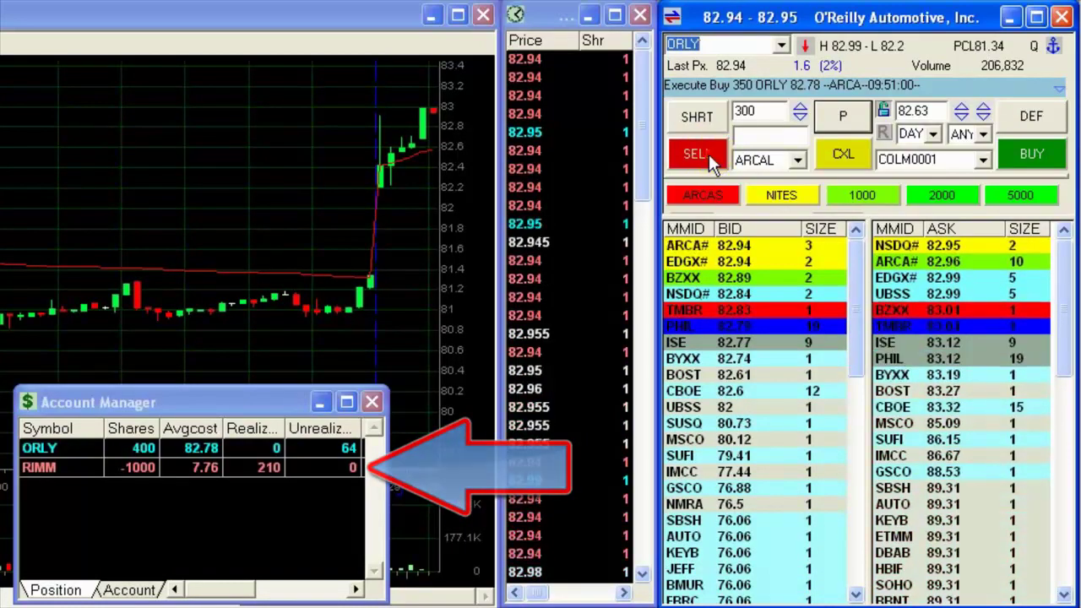
left_click(709, 154)
left_click(799, 112)
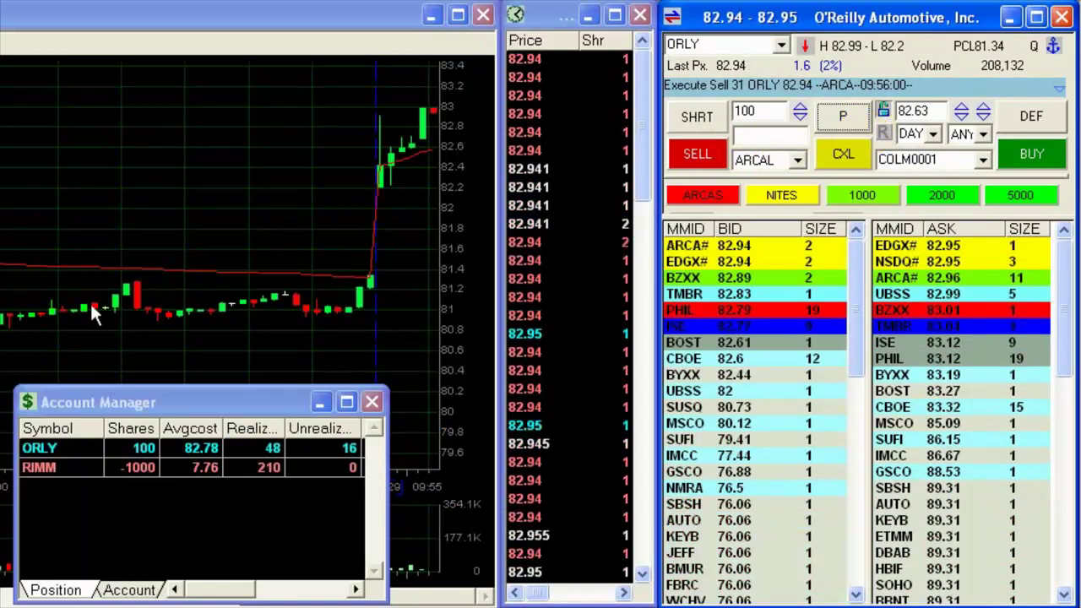
left_click(801, 114)
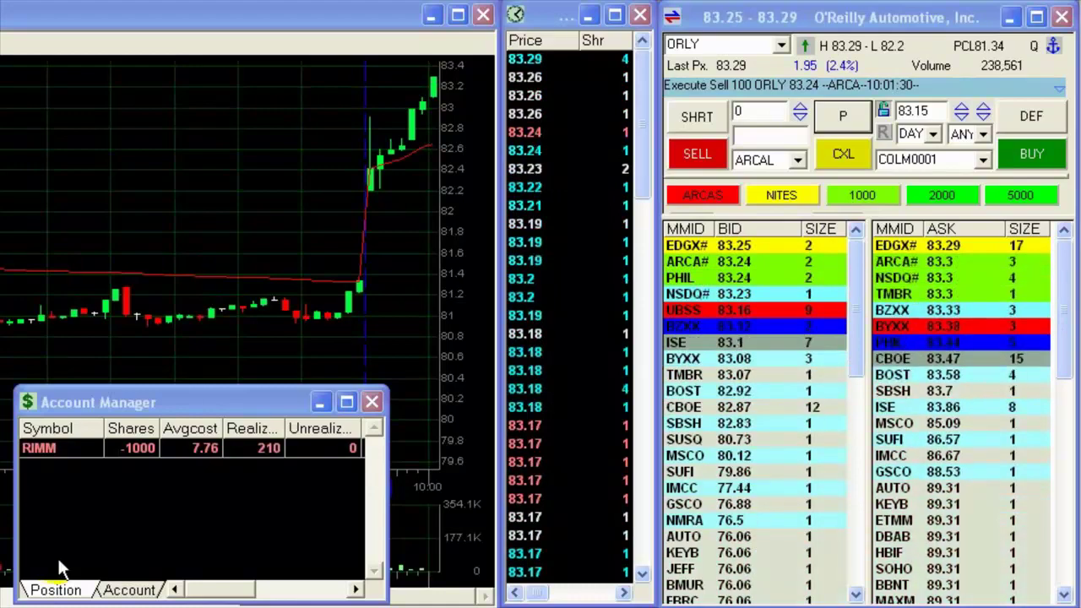
Check the account's realized result after the ORLY exit and return to the open positions list
left_click(128, 589)
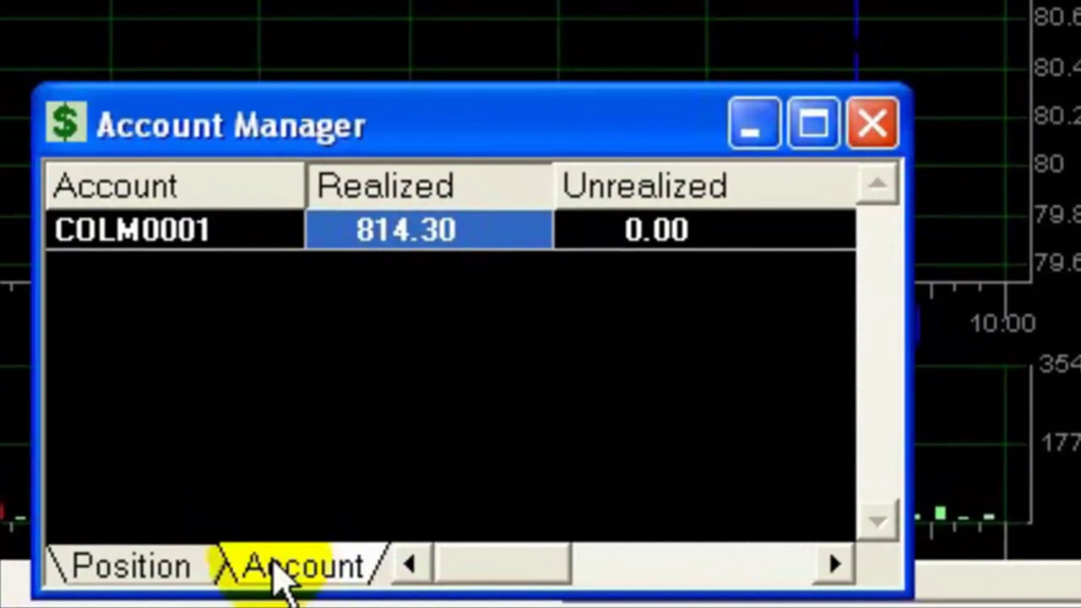
left_click(135, 568)
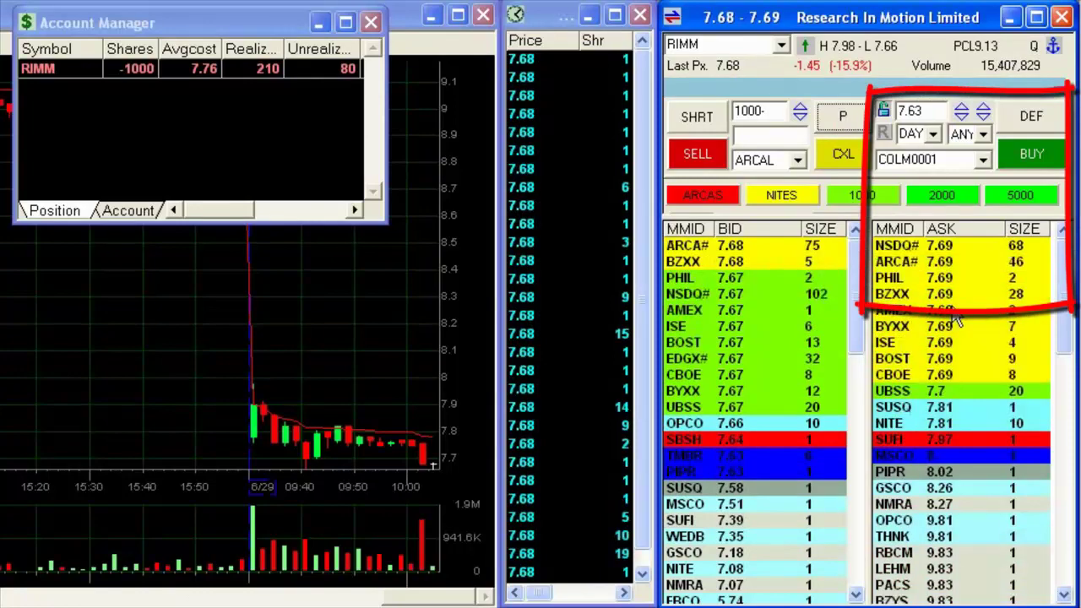
Buy back the last 1000 RIMM shares through ARCAL with a 7.69 limit and review the account's realized total
left_click(948, 298)
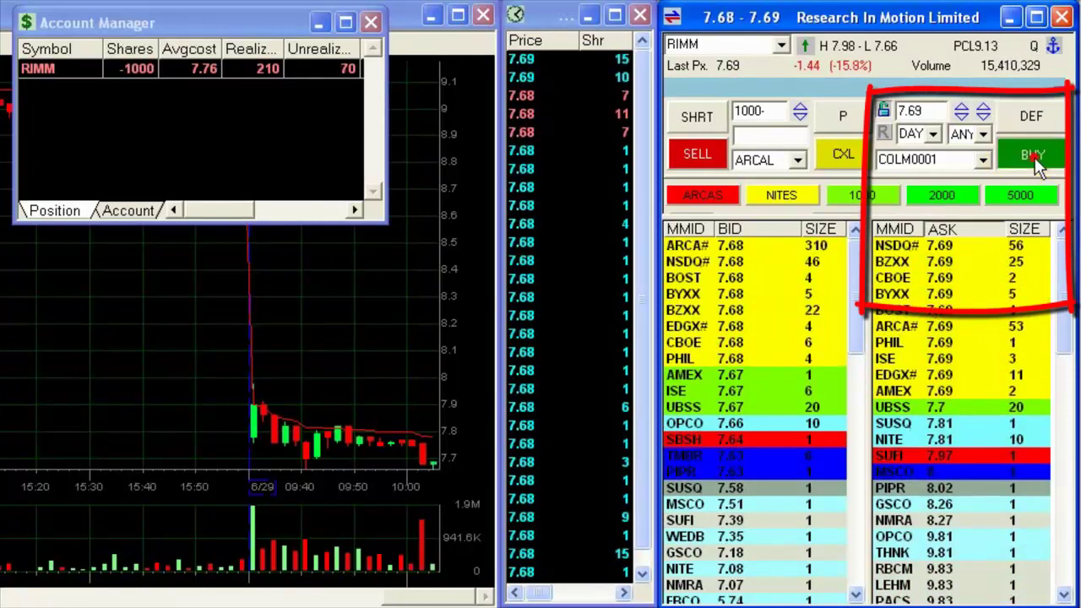
left_click(1032, 156)
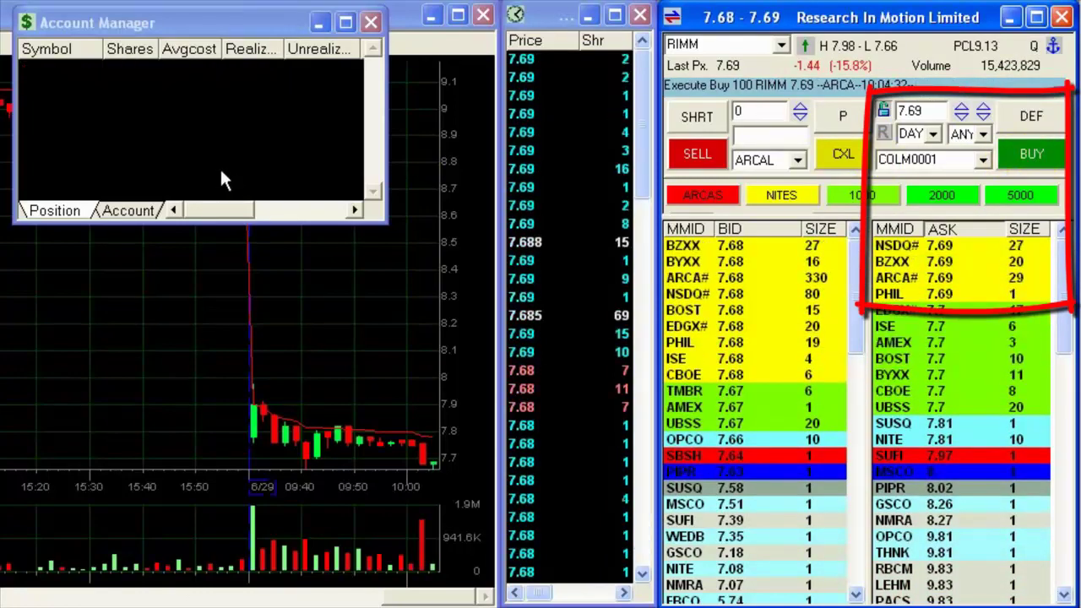
left_click(129, 210)
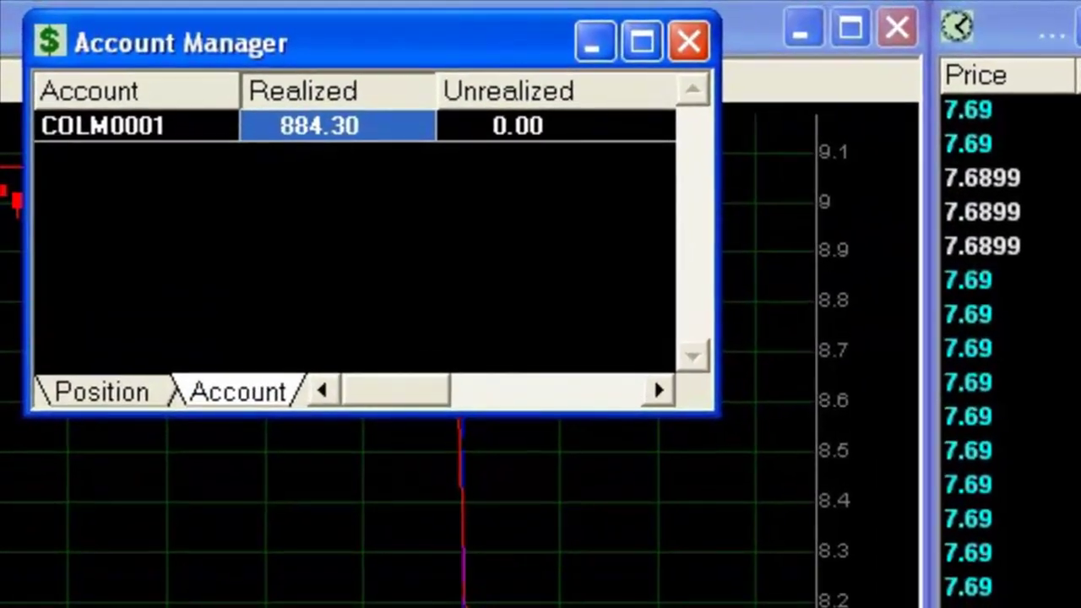
left_click_drag(4, 102, 305, 491)
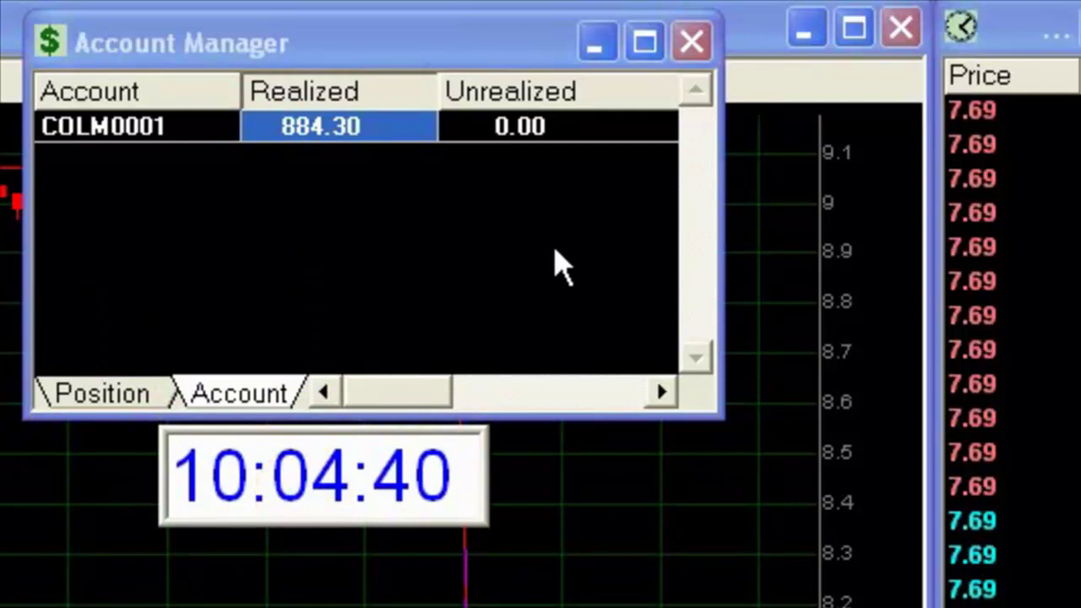